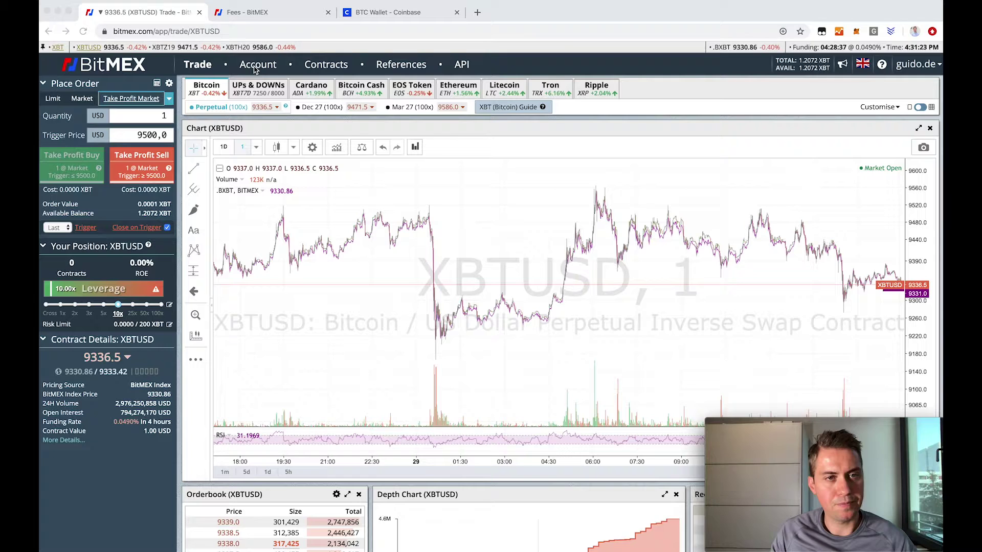
# Open BitMEX's Bitcoin deposit page from Account and select the multisignature deposit address.
pyautogui.click(254, 69)
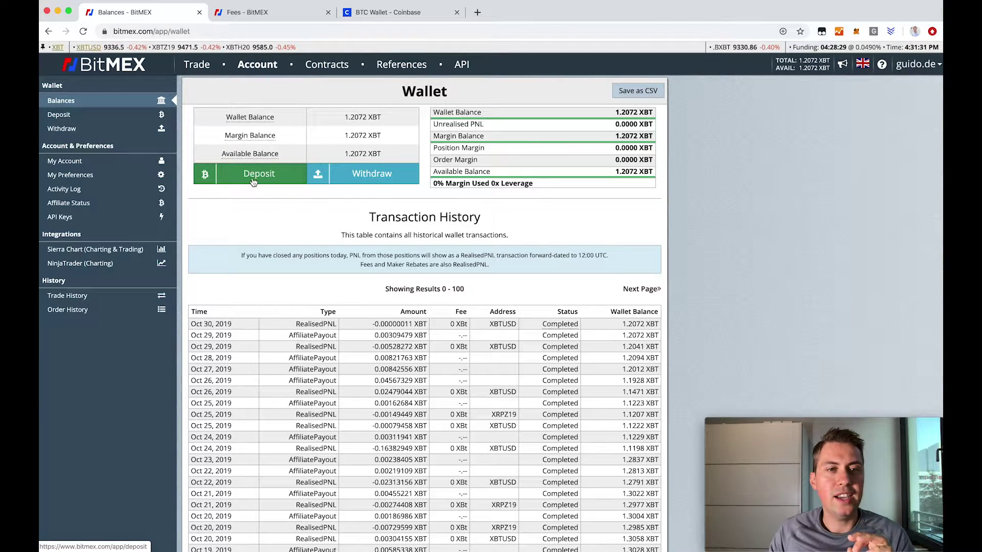
pyautogui.click(252, 176)
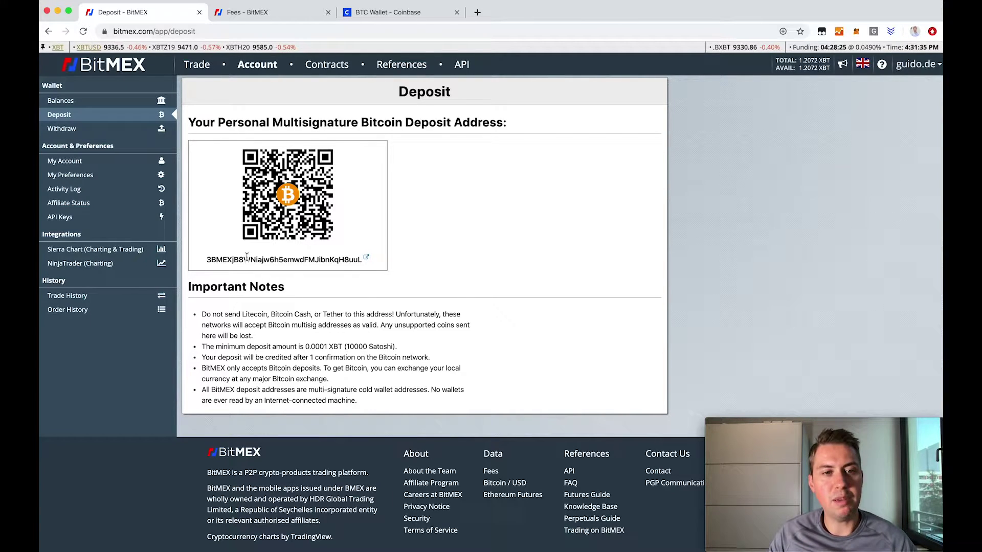
pyautogui.doubleClick(248, 259)
pyautogui.press('super+c')
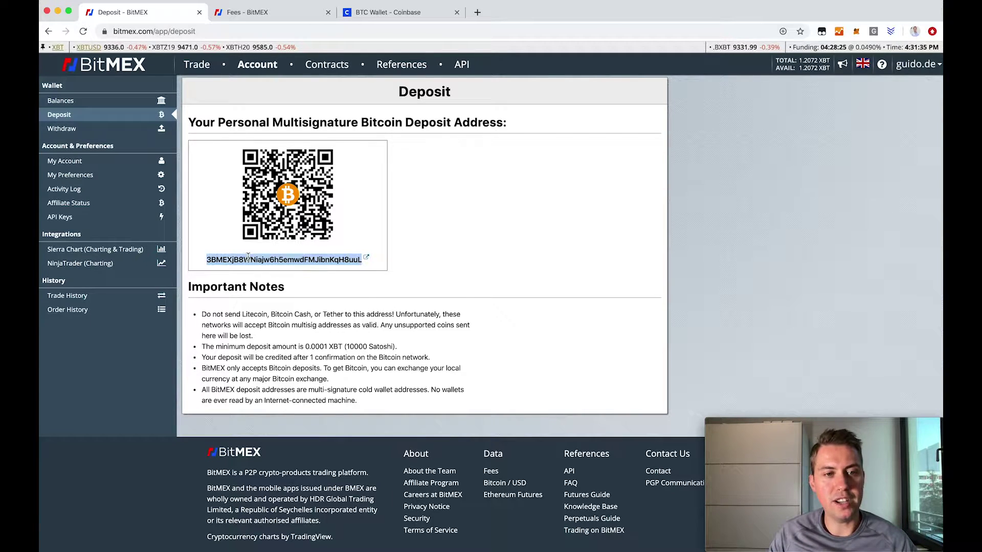
# On Coinbase's BTC Wallet page, change the footer language from Deutsch to English.
pyautogui.click(401, 14)
pyautogui.scroll(-2, 163, 290)
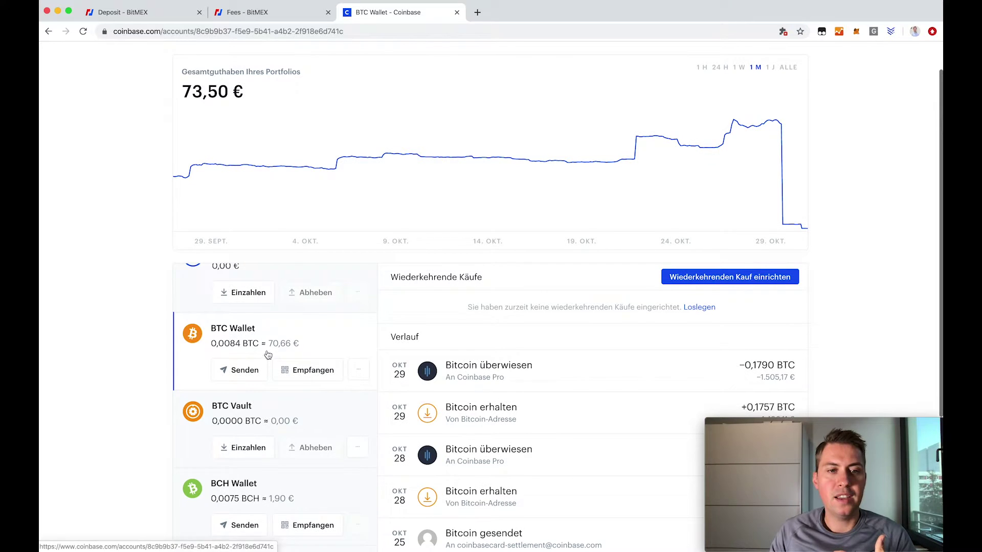
pyautogui.scroll(2, 268, 355)
pyautogui.scroll(-5, 269, 459)
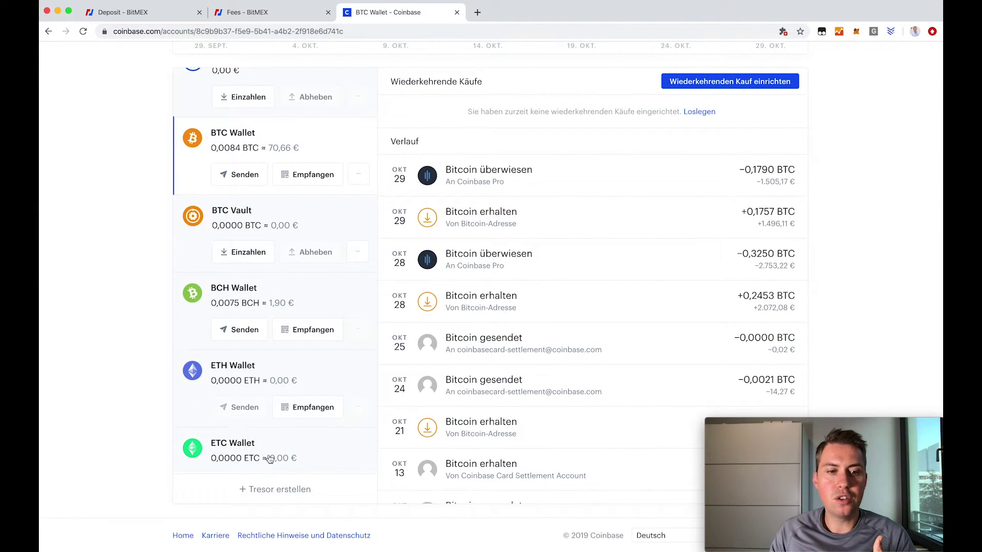
pyautogui.click(667, 536)
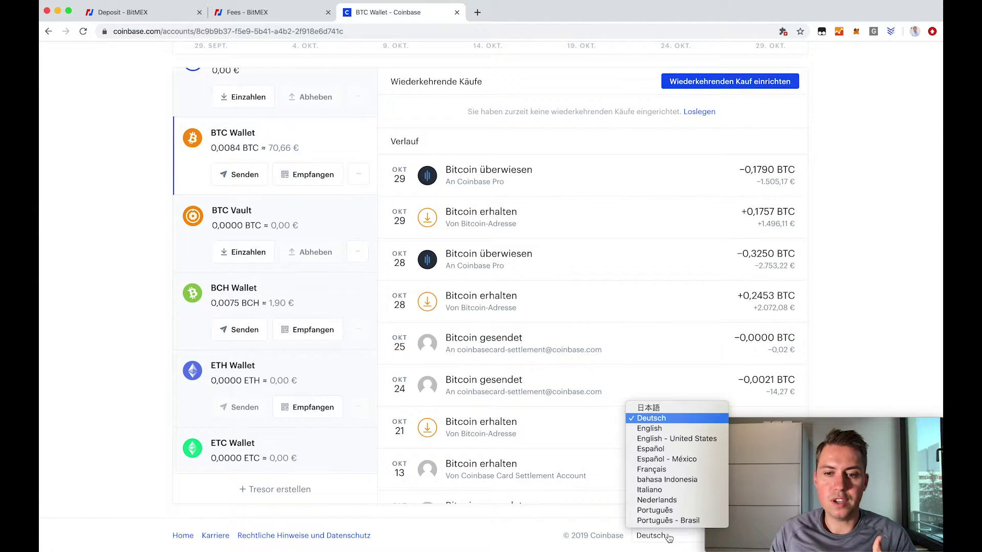
pyautogui.click(598, 429)
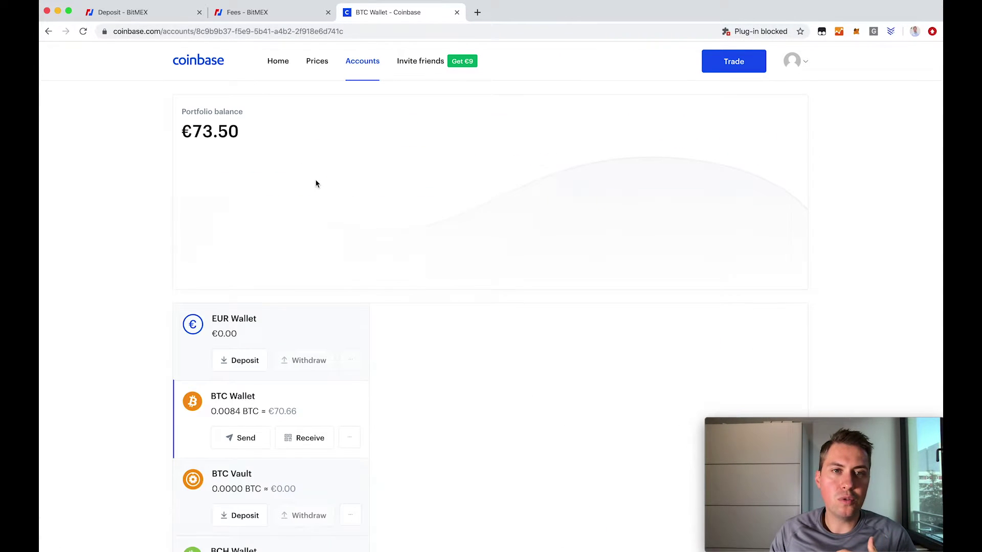
# Start a BTC send and paste the BitMEX deposit address as recipient, checking it against BitMEX.
pyautogui.click(238, 444)
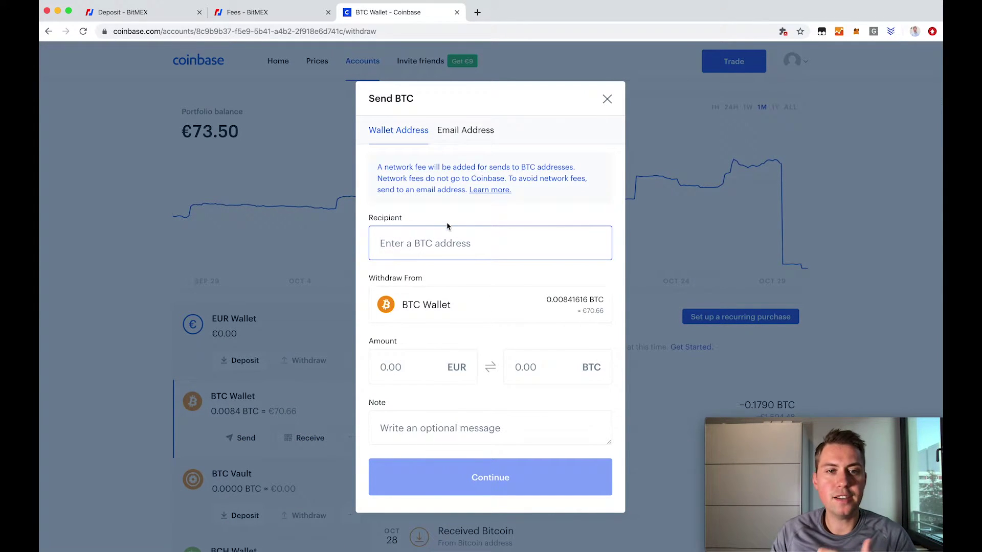
pyautogui.click(435, 246)
pyautogui.press('super+v')
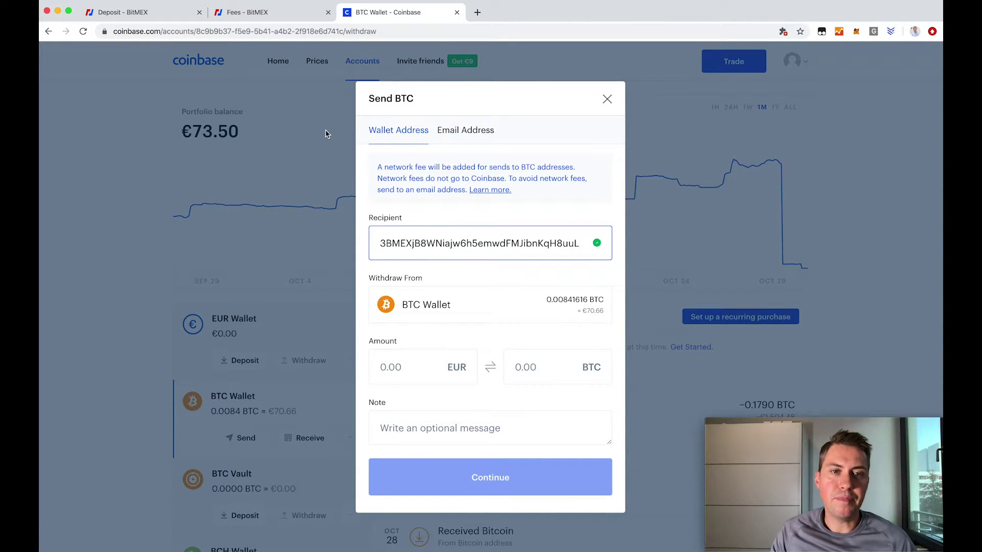
pyautogui.click(168, 16)
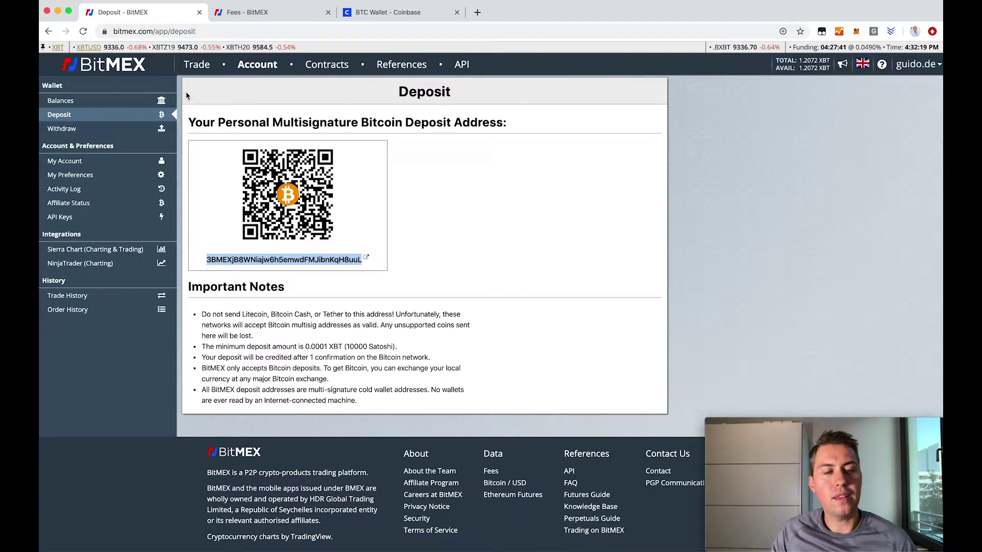
pyautogui.click(386, 13)
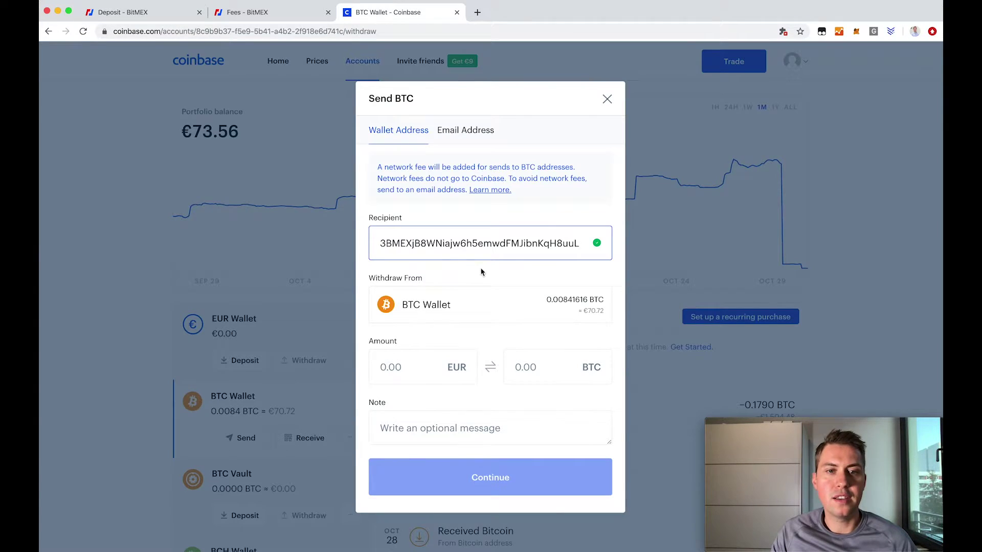
# Enter a 10 EUR amount, continue the send, and return to BitMEX's deposit page.
pyautogui.click(420, 374)
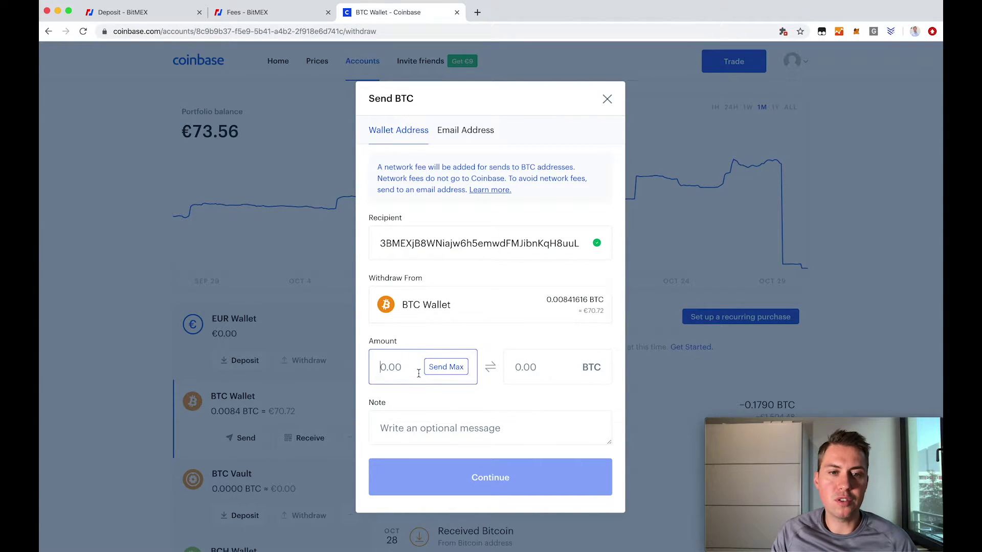
pyautogui.write('10')
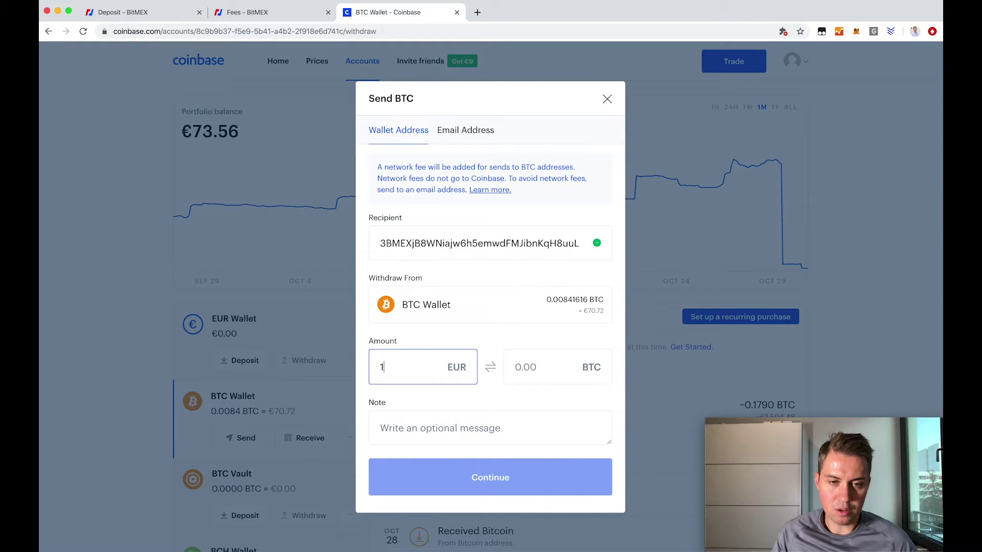
pyautogui.click(444, 486)
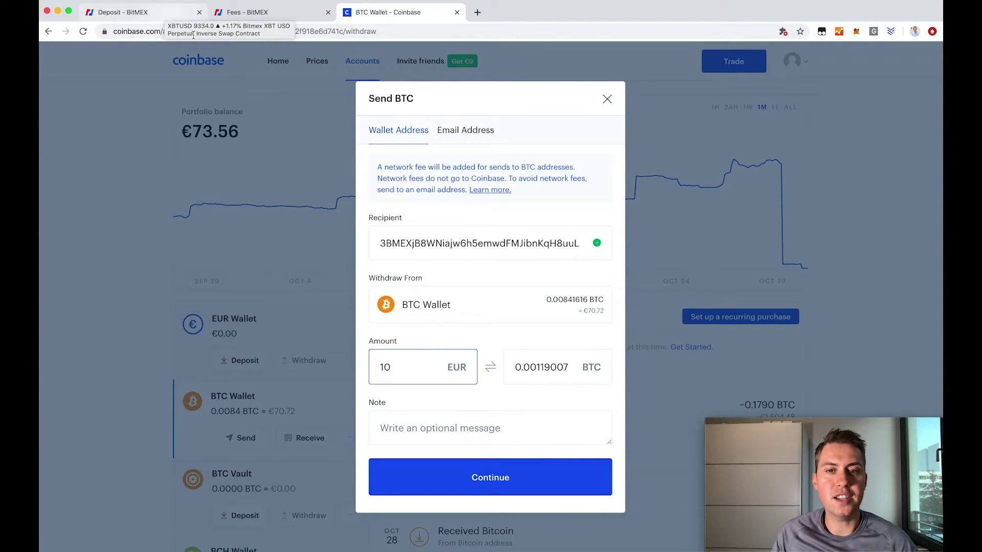
pyautogui.click(155, 19)
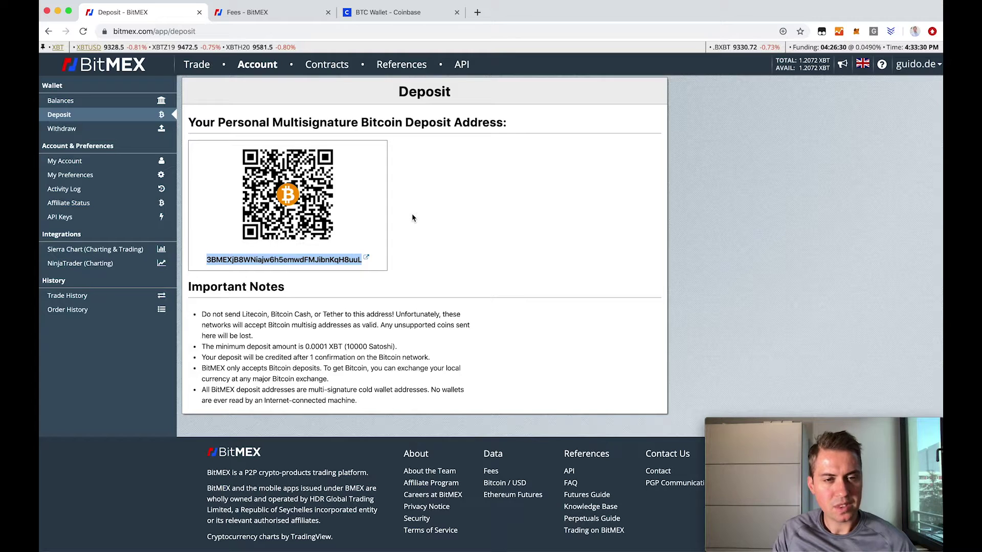
# Open BitMEX's bitcoin Withdraw form from the Account page, then go to the Coinbase tab.
pyautogui.click(261, 72)
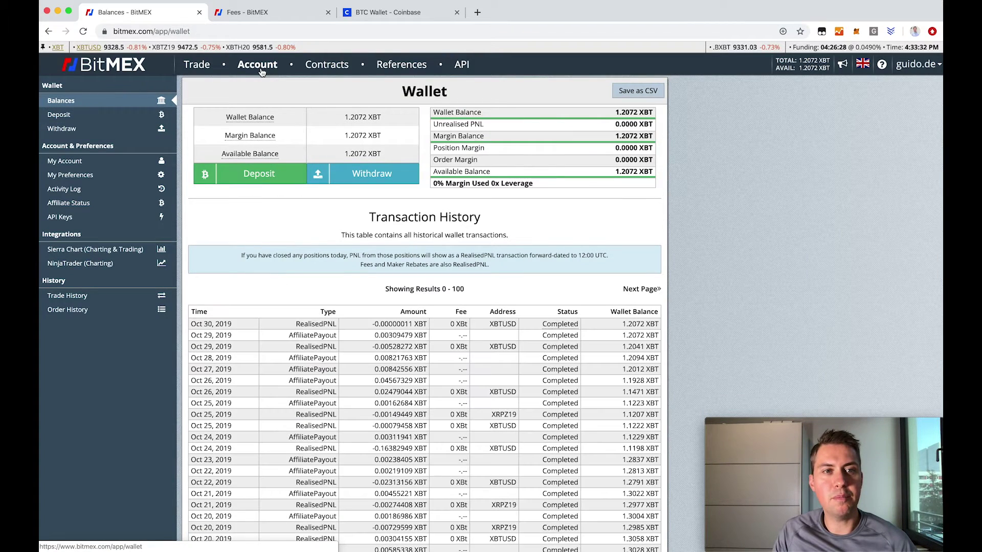
pyautogui.moveTo(449, 114)
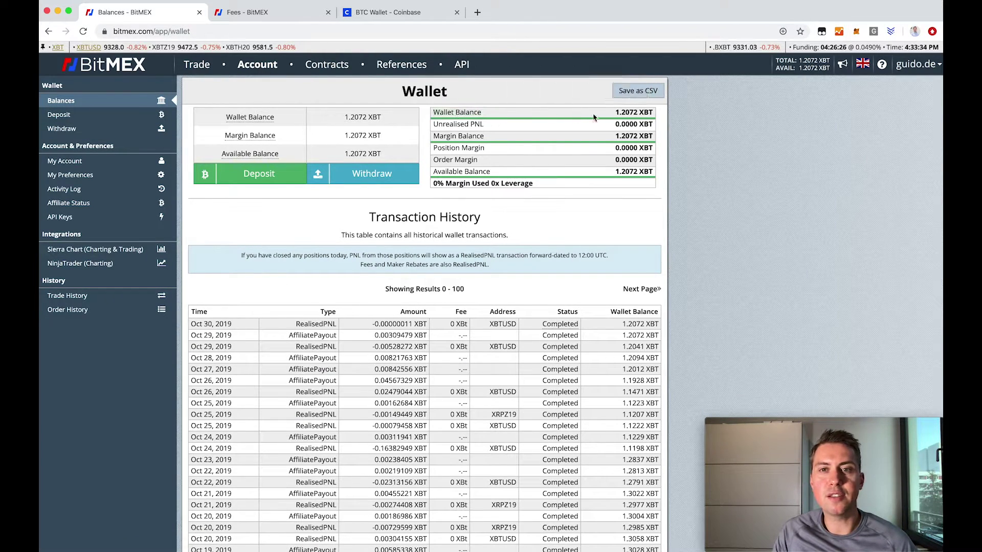
pyautogui.click(187, 68)
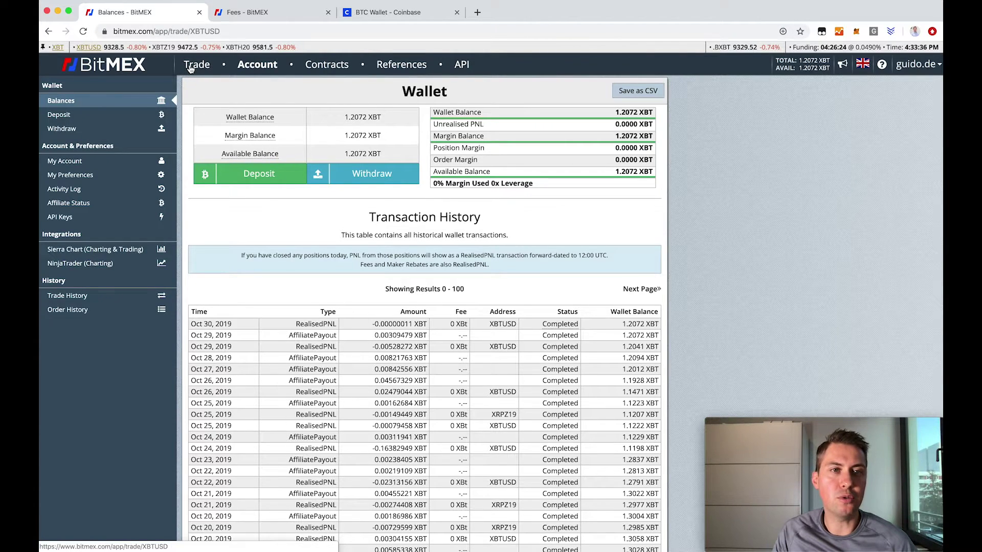
pyautogui.click(259, 66)
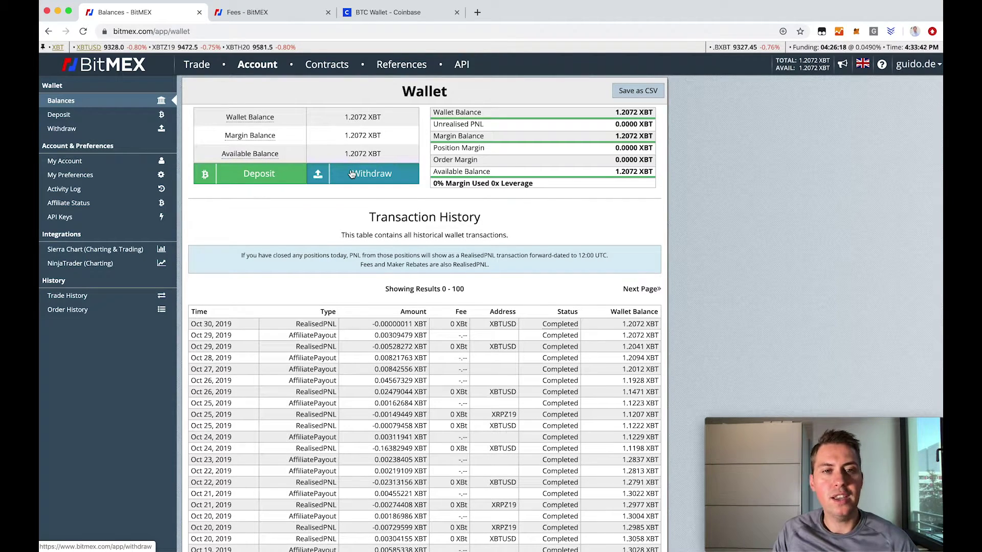
pyautogui.click(352, 174)
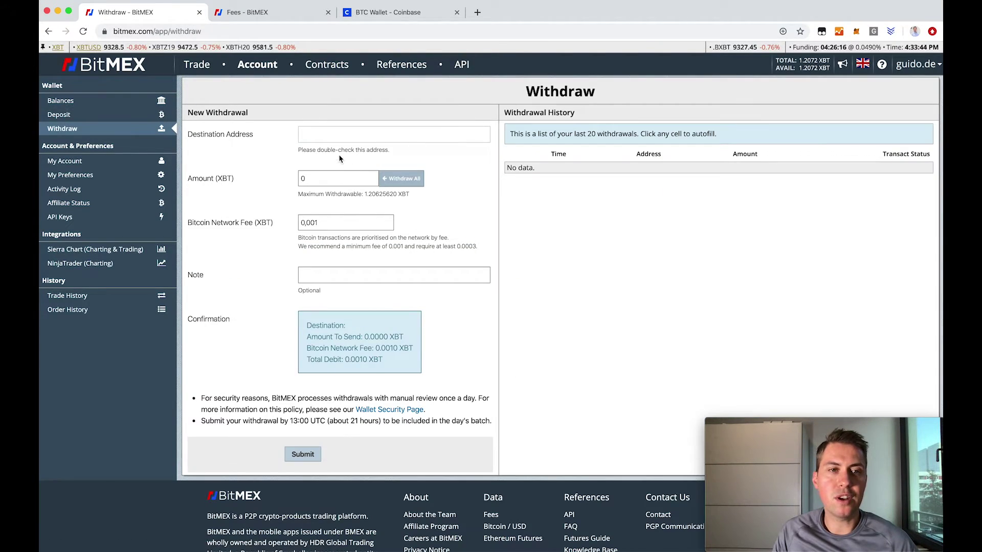
pyautogui.click(360, 12)
# Close the unfinished Send form and copy the BTC Wallet address from Receive Bitcoin.
pyautogui.click(609, 98)
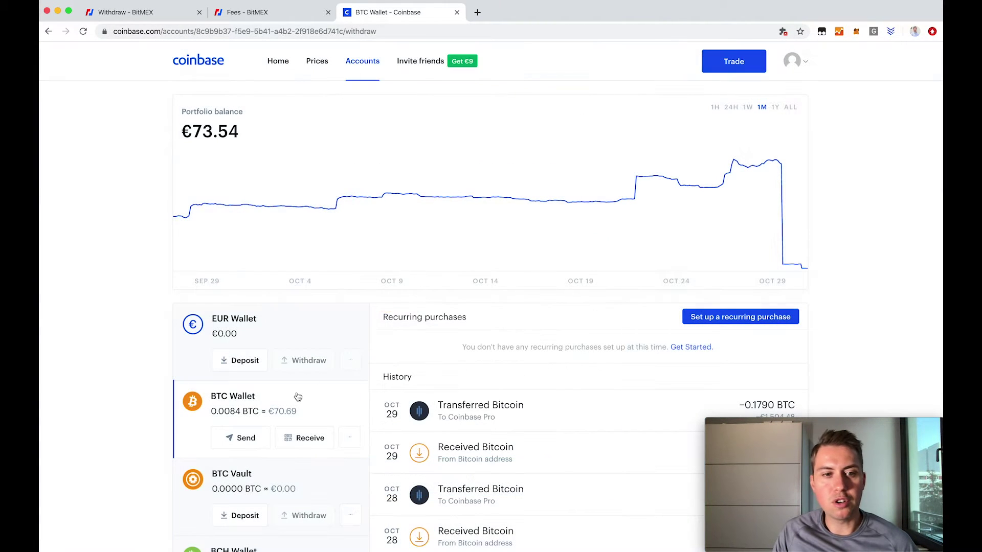
pyautogui.click(301, 438)
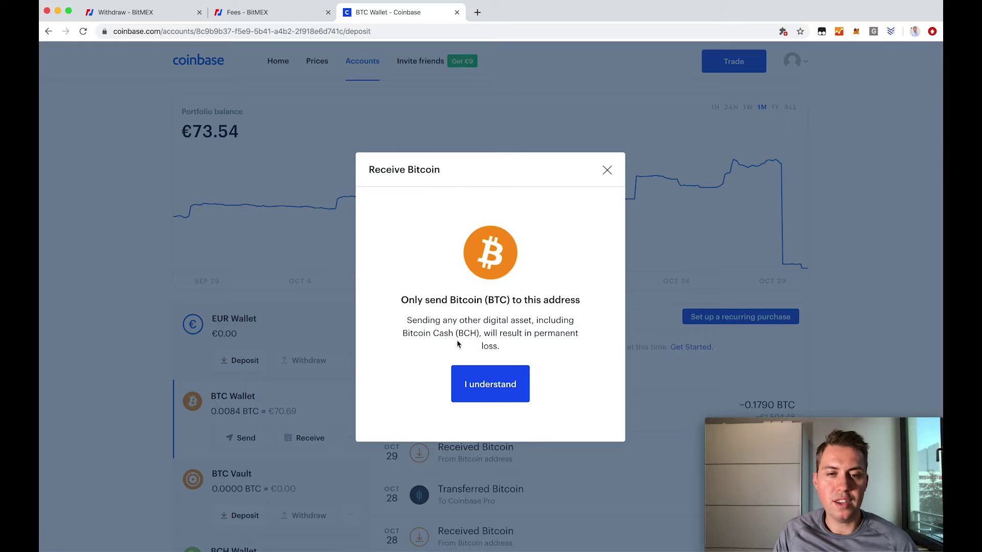
pyautogui.click(483, 383)
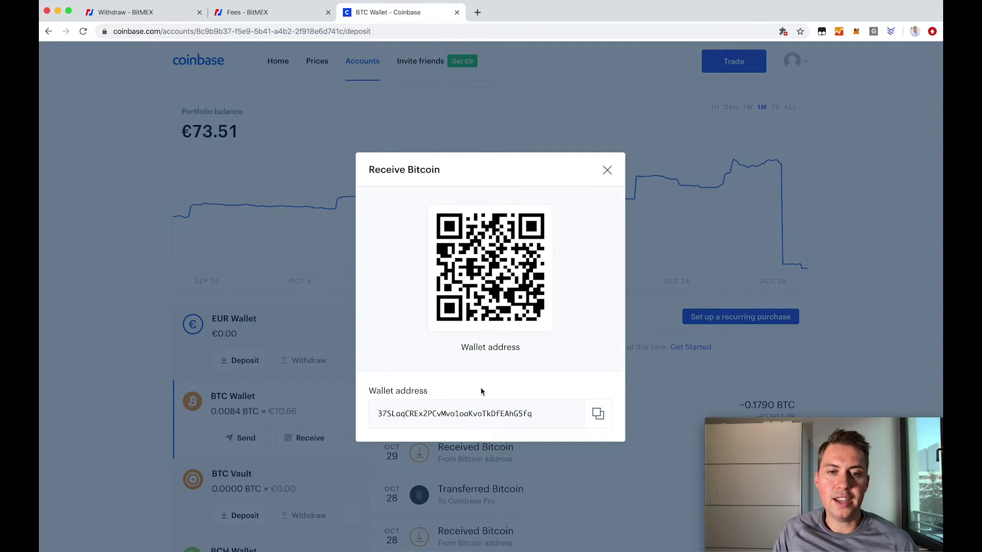
pyautogui.click(596, 414)
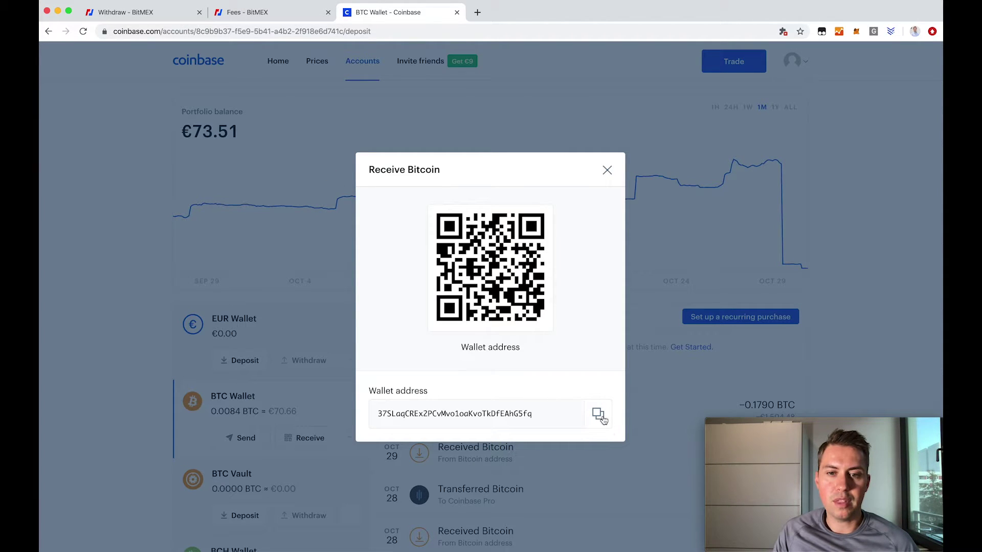
# Paste the Coinbase address into Destination Address and enter 1 as the XBT amount.
pyautogui.click(176, 12)
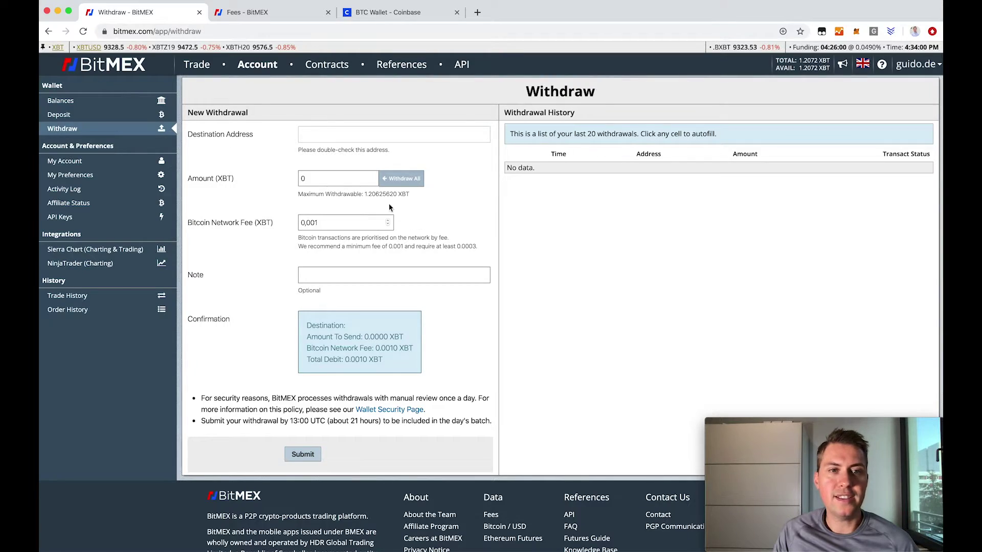
pyautogui.click(356, 136)
pyautogui.press('super+v')
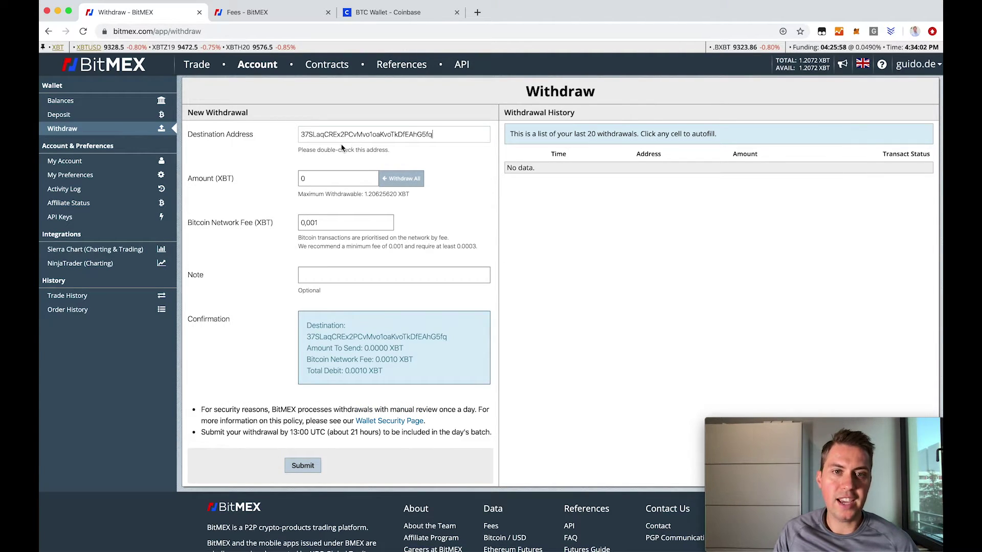
pyautogui.press('Tab')
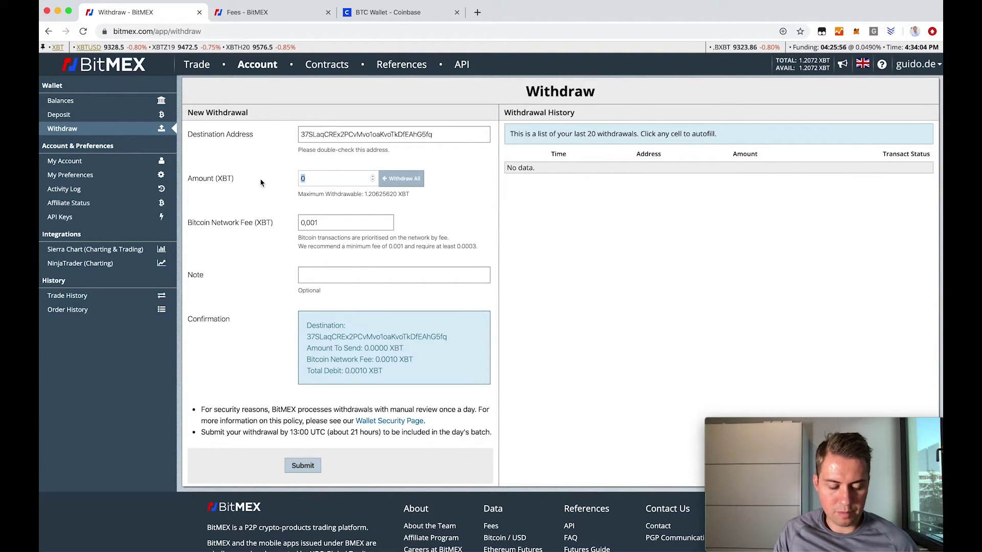
pyautogui.write('1')
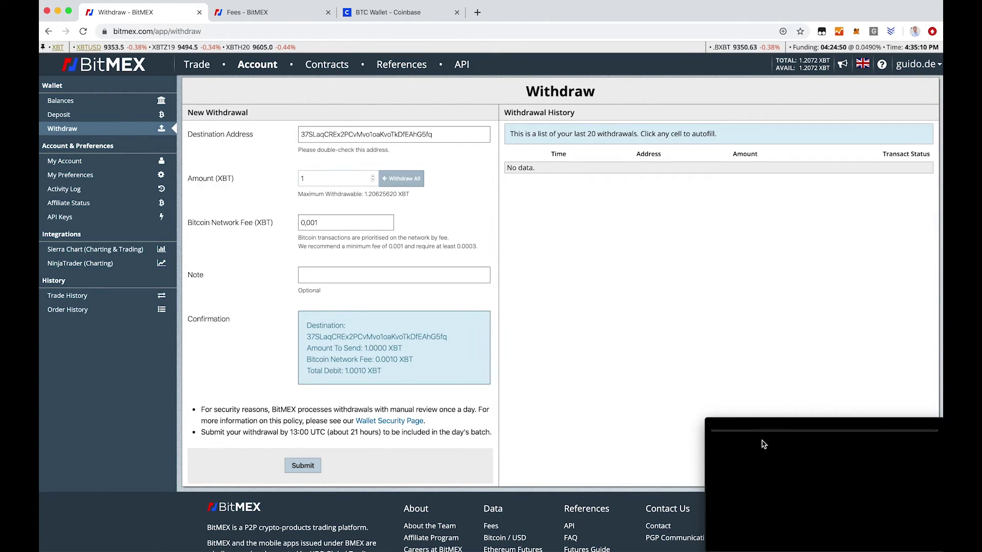
pyautogui.moveTo(770, 428); pyautogui.dragTo(942, 428)
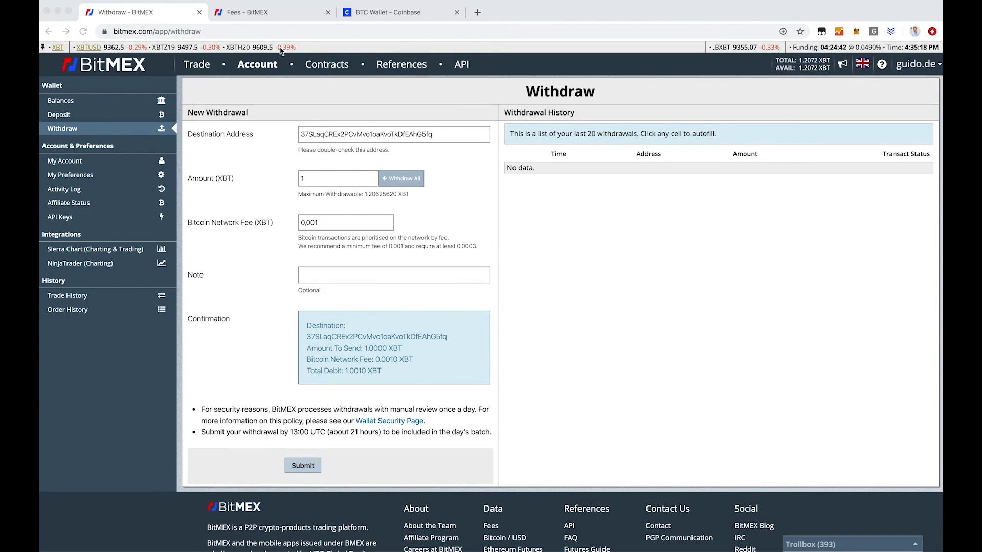
pyautogui.click(404, 13)
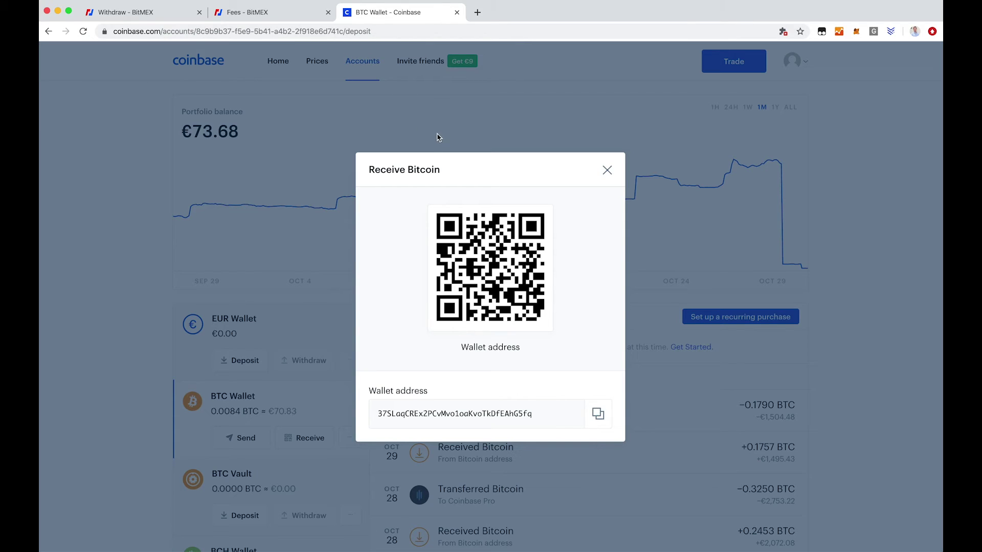
pyautogui.click(139, 19)
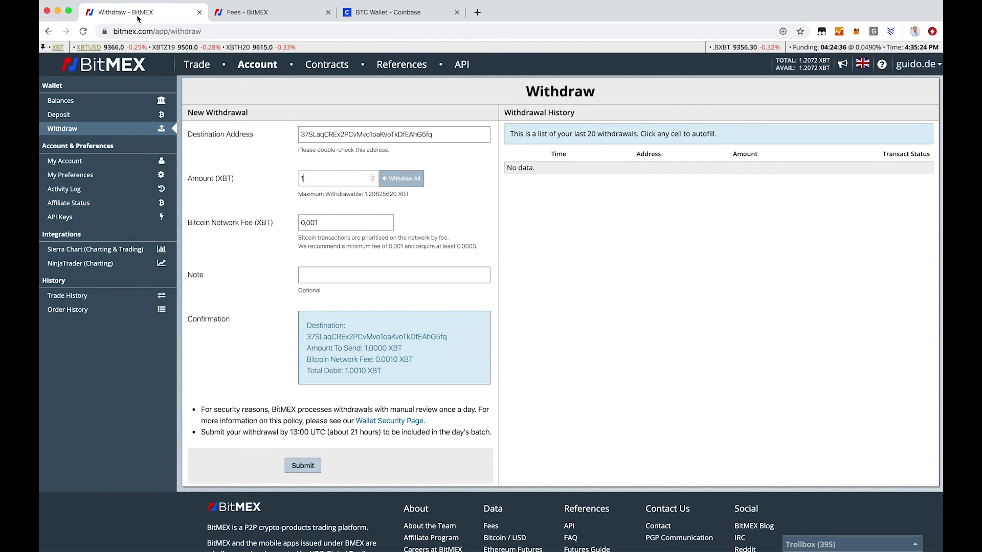